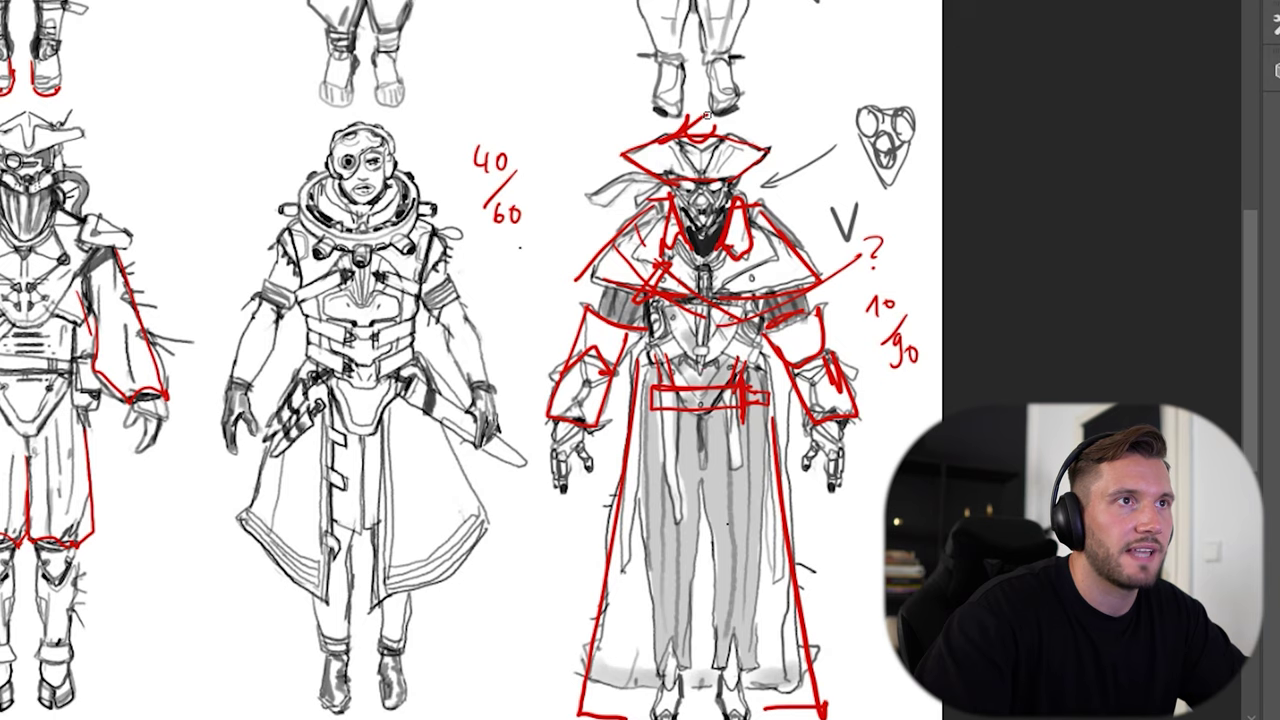
- Sketch a red pointed crest at the front centre of the lower-right masked captain's tricorn hat
mouse_move(707, 115)
mouse_down()
mouse_move(724, 136)
mouse_move(701, 94)
mouse_up()
key(ctrl+z)
key(ctrl+z)
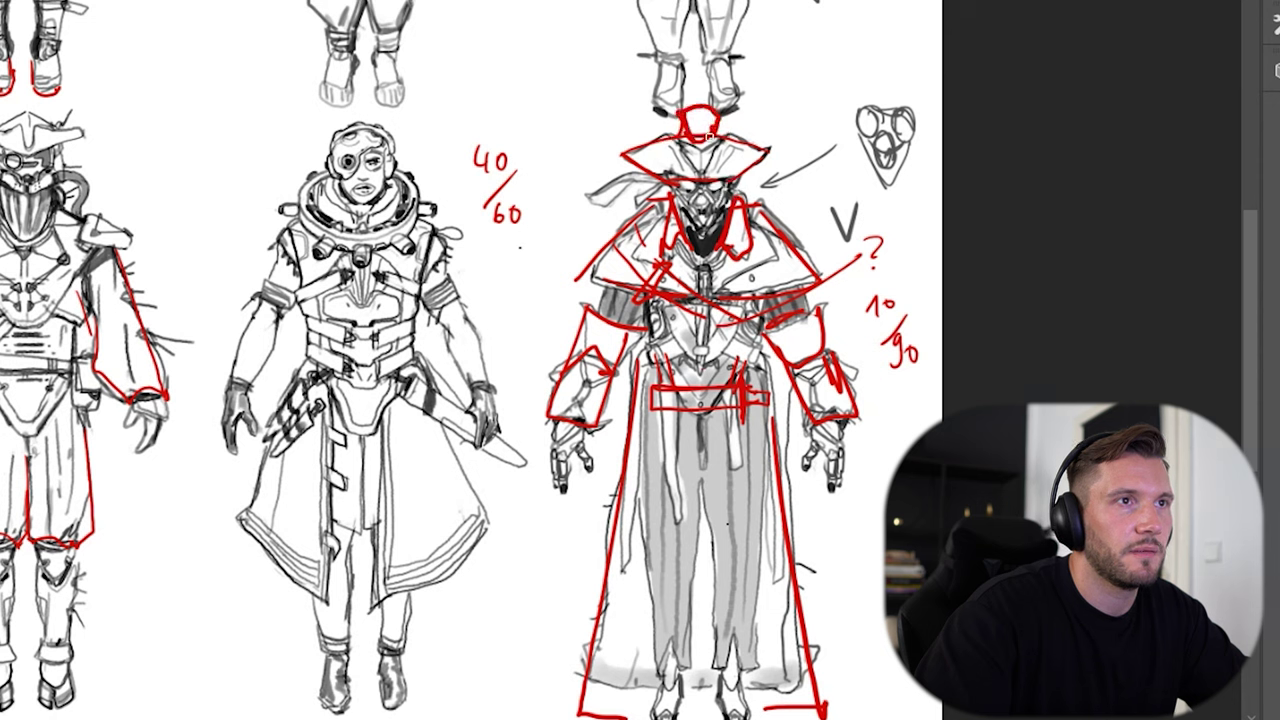
key(ctrl+z)
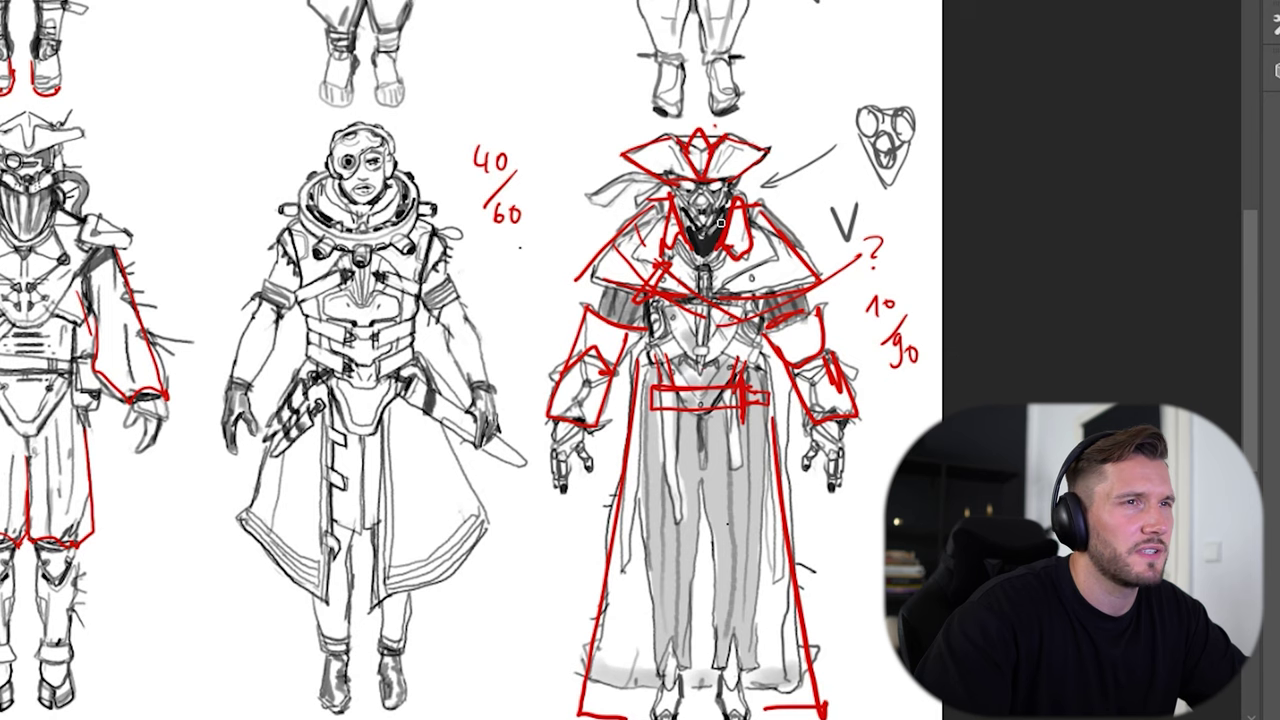
drag(711, 241, 721, 189)
mouse_move(646, 160)
mouse_down()
mouse_move(615, 168)
mouse_move(625, 172)
mouse_move(608, 205)
mouse_up()
key(ctrl+z)
key(ctrl+z)
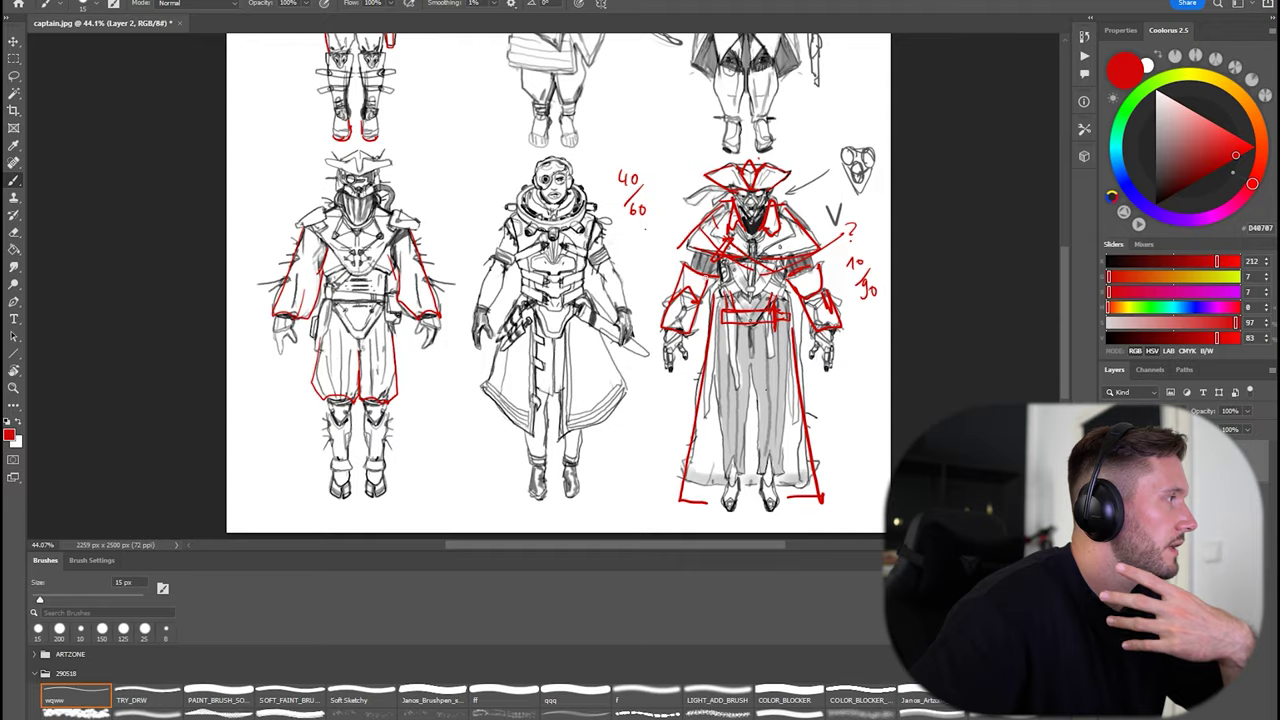
- Reduce the brush to 10 px and add a short red mark beside the fur-collared captain's head in the top row
drag(664, 158, 596, 430)
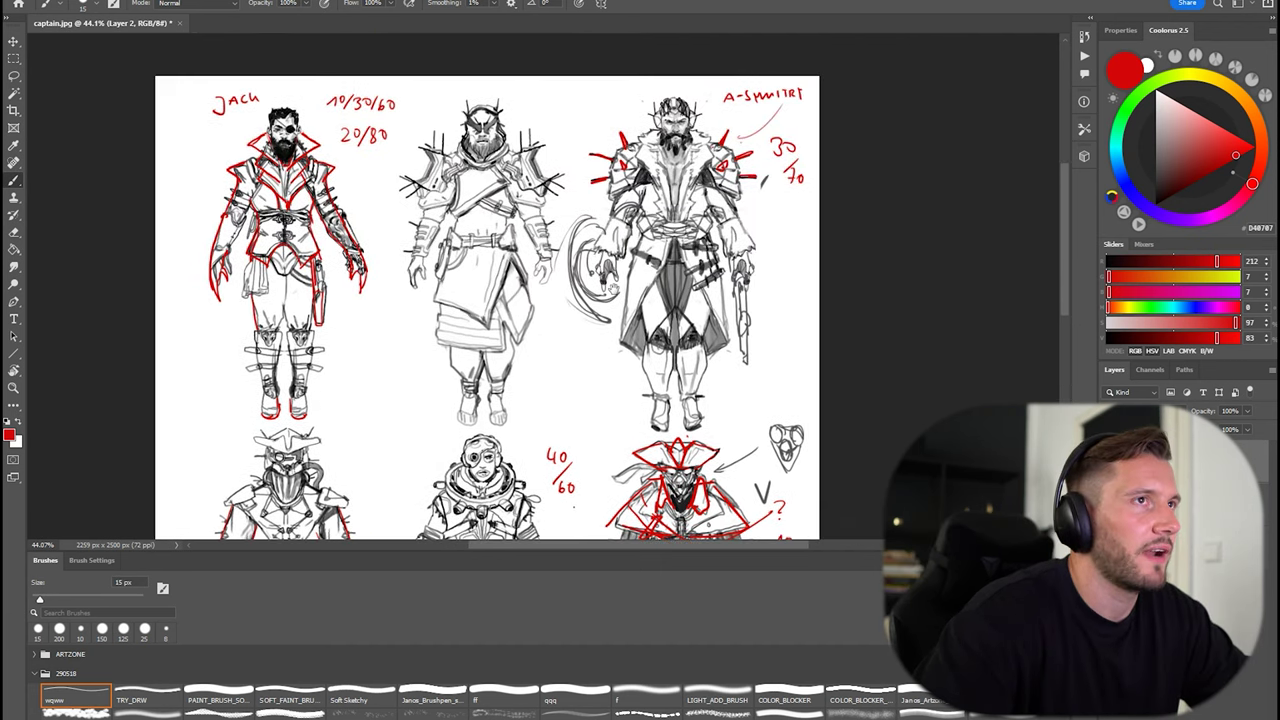
drag(641, 188, 646, 170)
drag(728, 157, 730, 127)
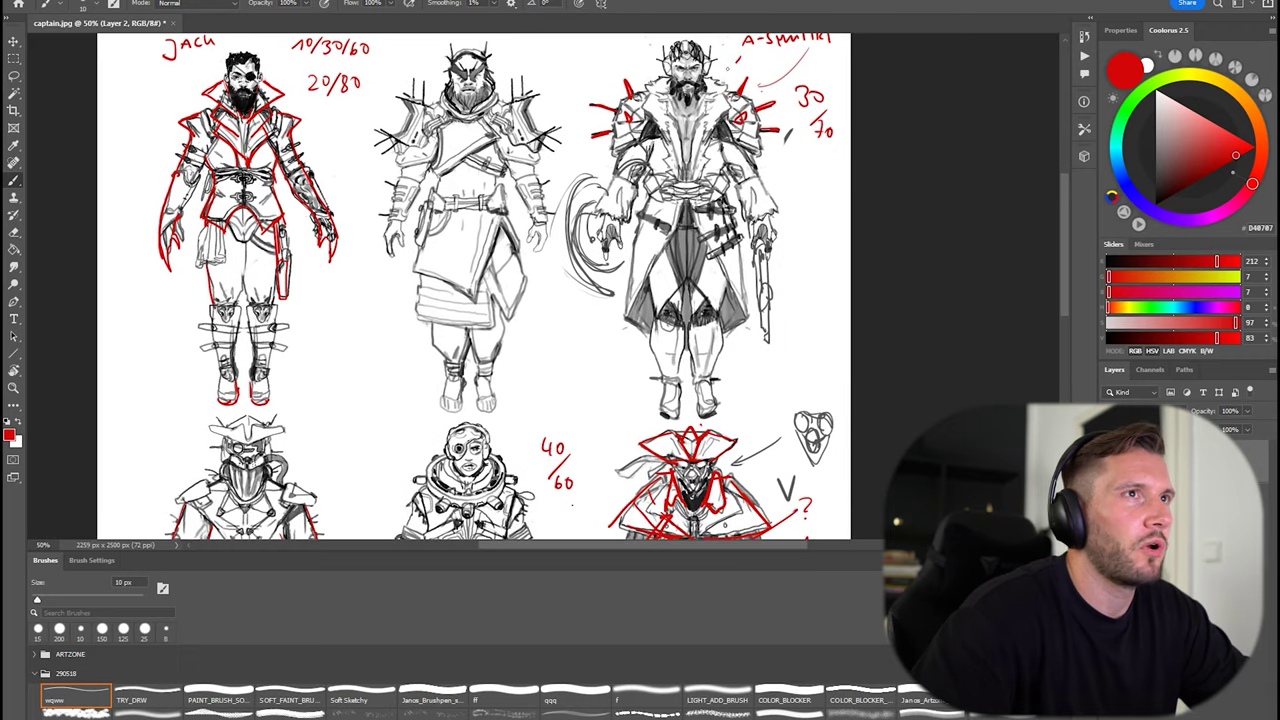
mouse_move(722, 183)
mouse_down()
mouse_move(724, 207)
mouse_move(712, 95)
mouse_move(710, 195)
mouse_up()
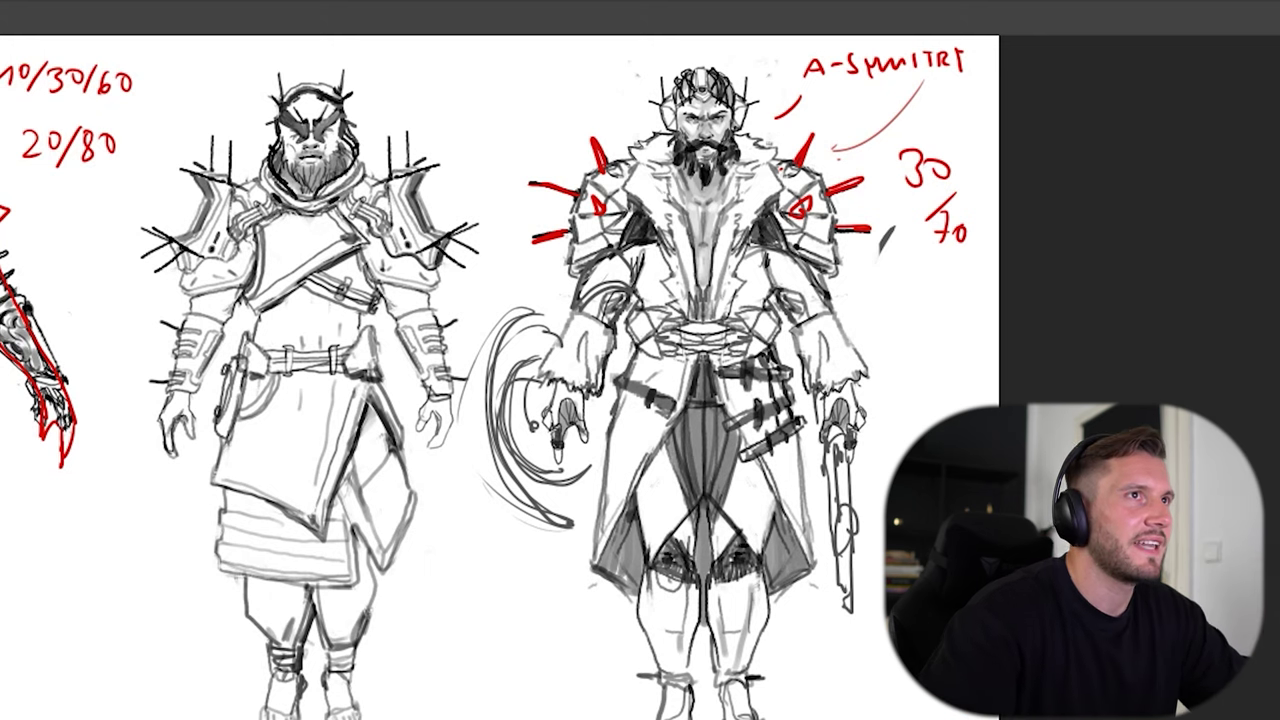
mouse_move(674, 163)
mouse_down()
mouse_move(668, 182)
mouse_move(704, 203)
mouse_up()
key(ctrl+z)
key(ctrl+z)
key(ctrl+z)
key(ctrl+z)
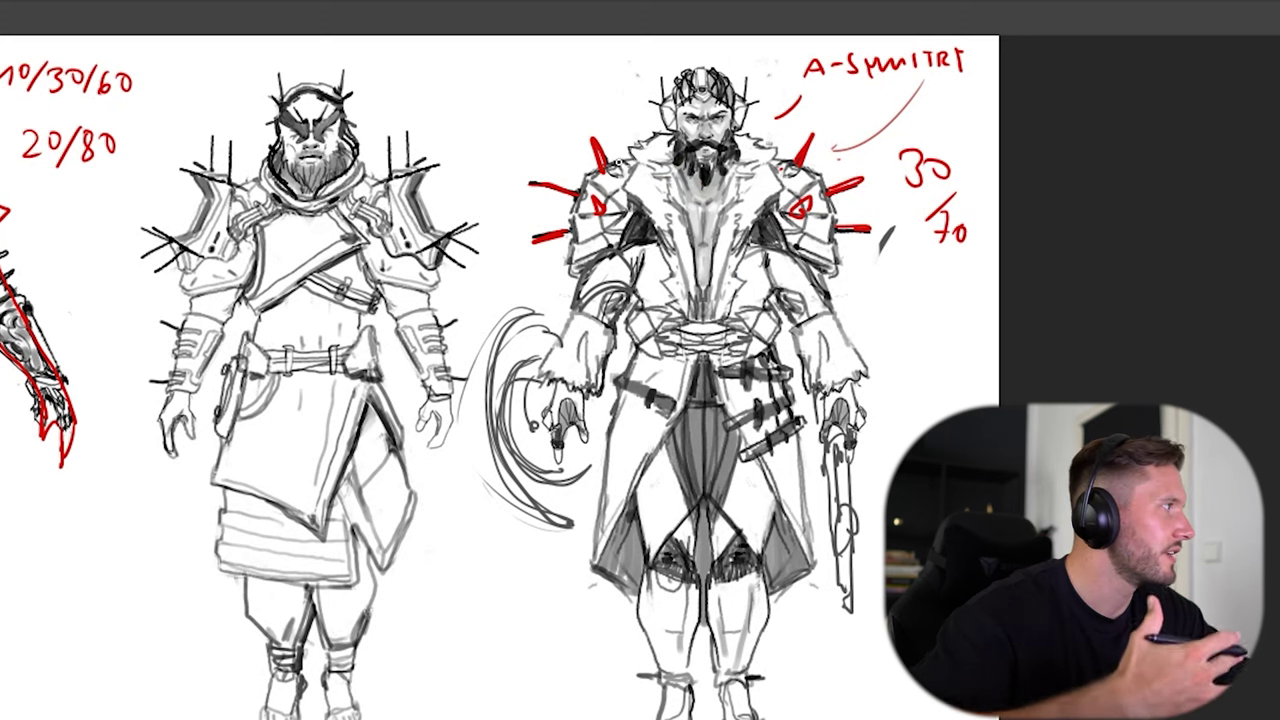
drag(637, 633, 666, 576)
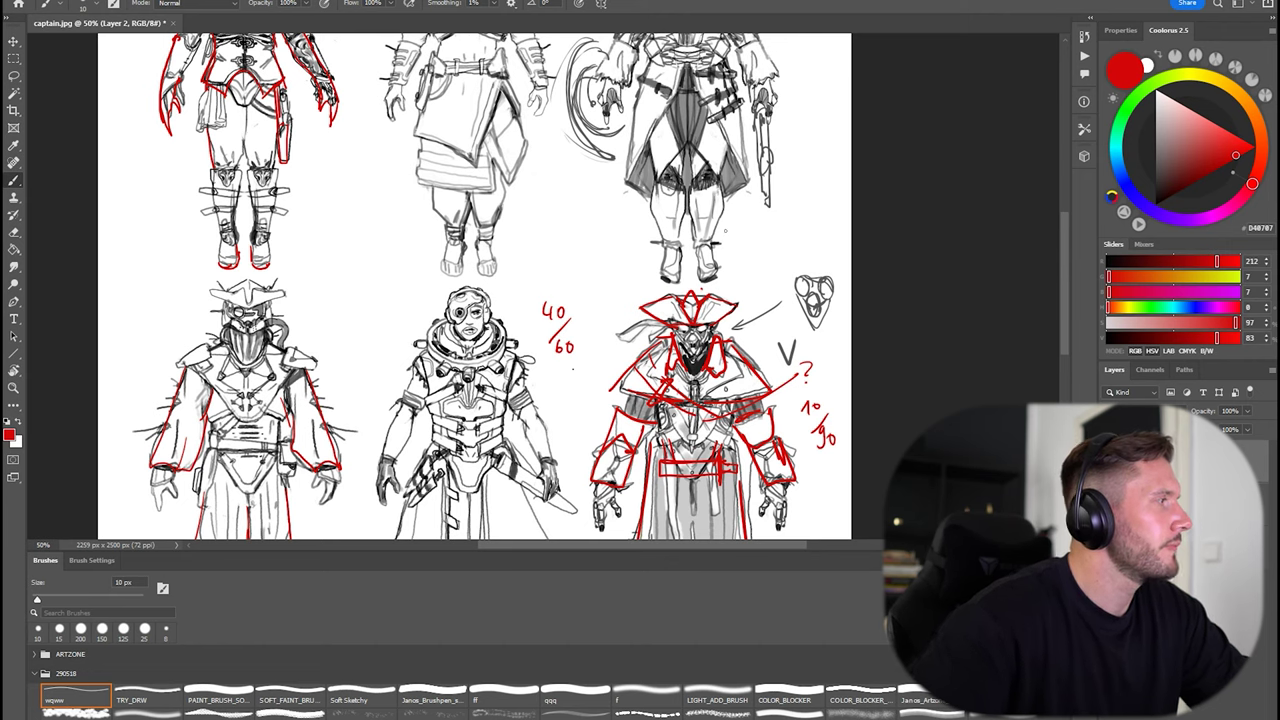
mouse_move(746, 272)
mouse_down()
mouse_move(749, 197)
mouse_move(739, 379)
mouse_up()
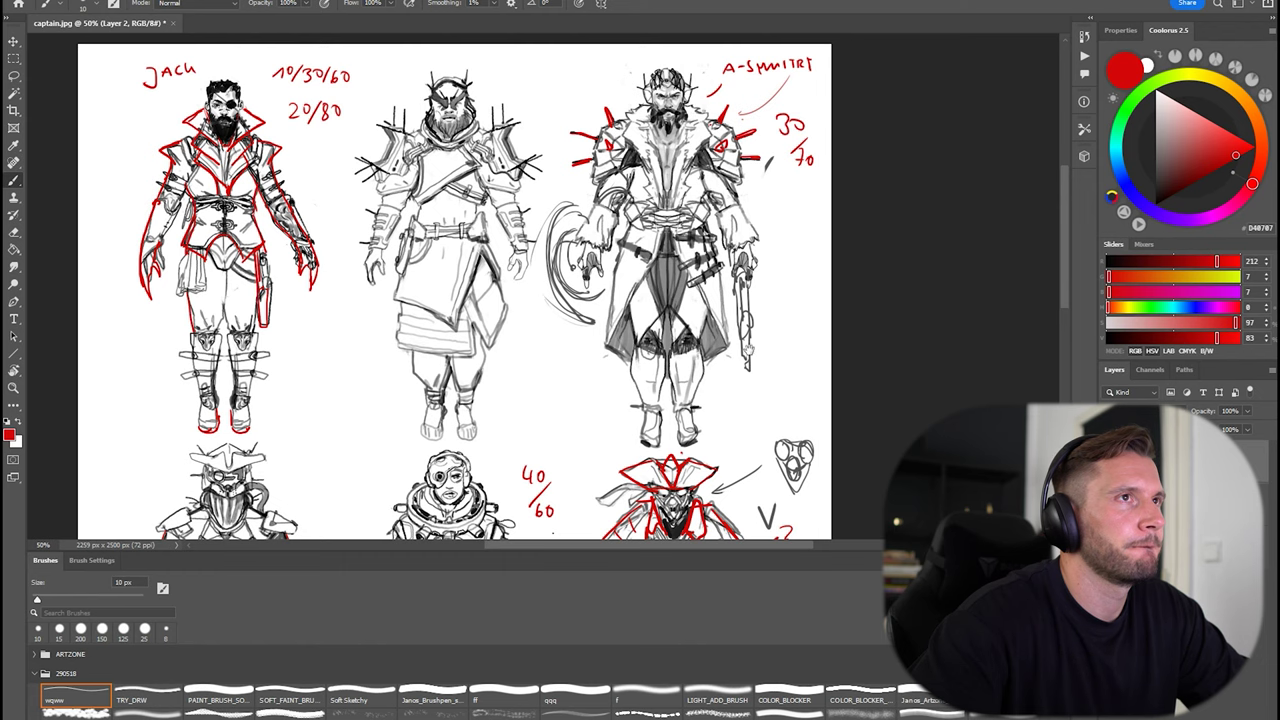
mouse_move(757, 382)
mouse_down()
mouse_move(753, 329)
mouse_move(750, 350)
mouse_up()
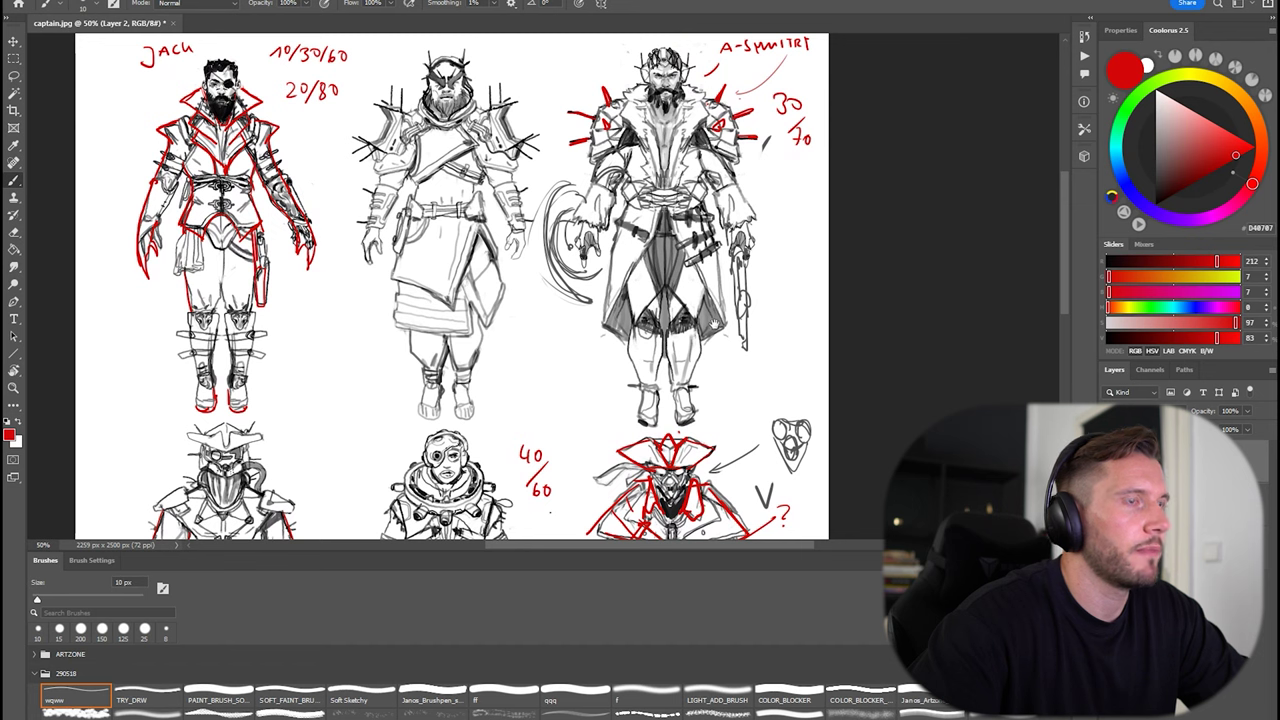
drag(719, 363, 721, 378)
scroll(678, 110, up, 1)
mouse_move(695, 188)
mouse_down()
mouse_move(693, 147)
mouse_move(695, 176)
mouse_up()
mouse_move(632, 86)
mouse_down()
mouse_move(648, 98)
mouse_move(629, 70)
mouse_move(675, 214)
mouse_up()
key(ctrl+z)
key(ctrl+z)
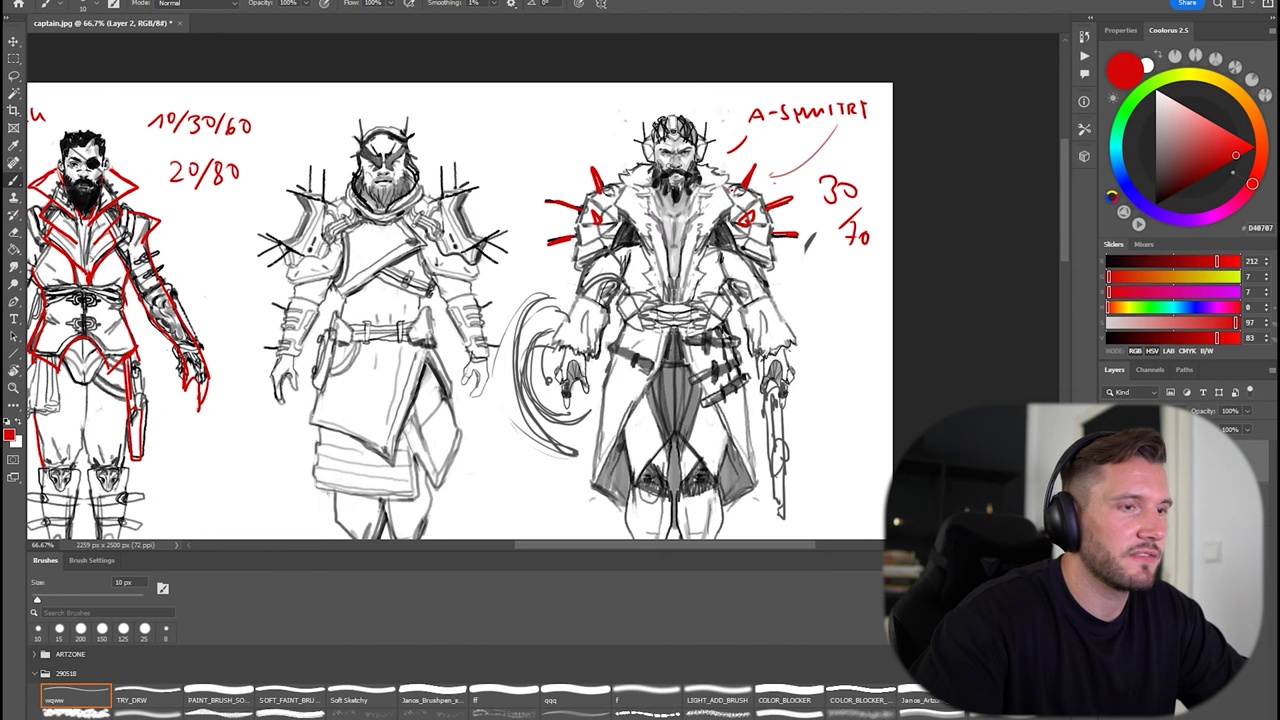
- Enlarge the copied head of the fur-collared bearded captain and place it in the blank space above the 40/60 note
key(v)
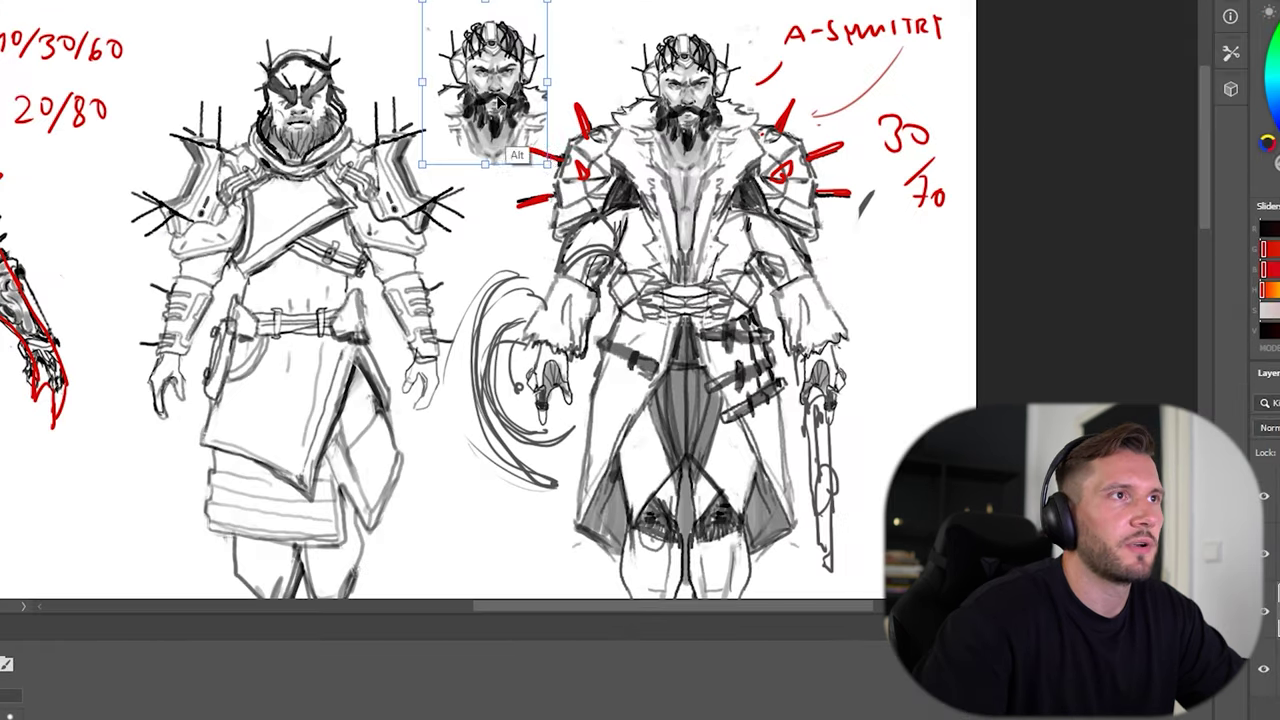
drag(547, 163, 577, 204)
drag(528, 142, 522, 488)
drag(502, 490, 519, 310)
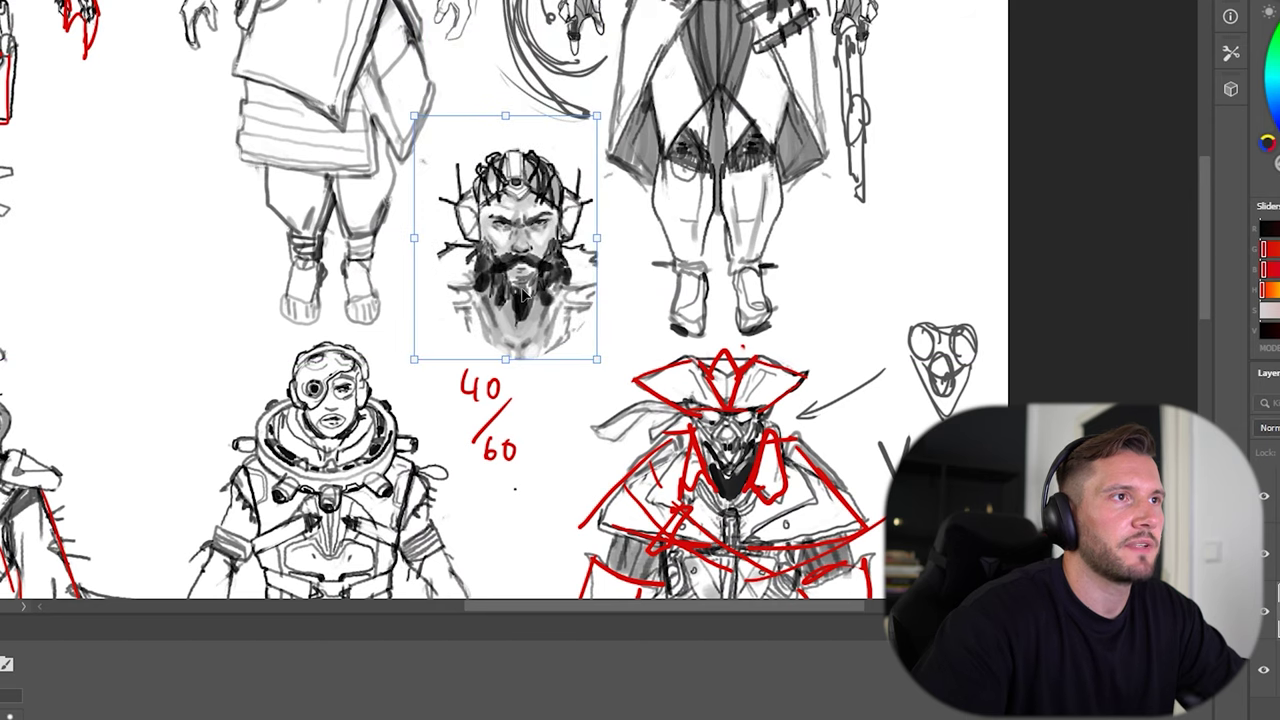
drag(737, 328, 733, 248)
key(Return)
- Duplicate the masked captain's head onto its own layer and place the copy in the blank space above the small skull sketch
mouse_move(668, 273)
mouse_down()
mouse_move(776, 306)
mouse_move(760, 426)
mouse_move(688, 418)
mouse_up()
key(ctrl+j)
key(ctrl+t)
drag(721, 375, 859, 224)
- Make another copy of the masked head and overlay it on the enlarged bearded face
drag(921, 83, 946, 50)
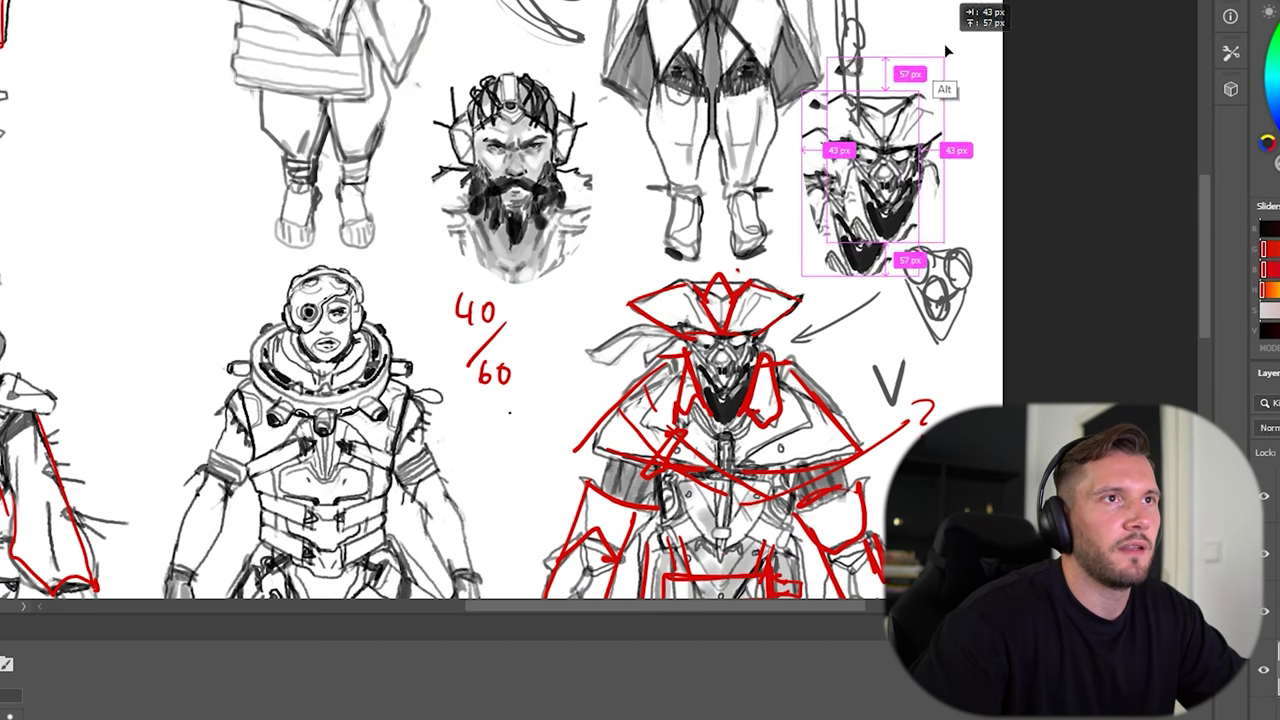
drag(906, 143, 581, 155)
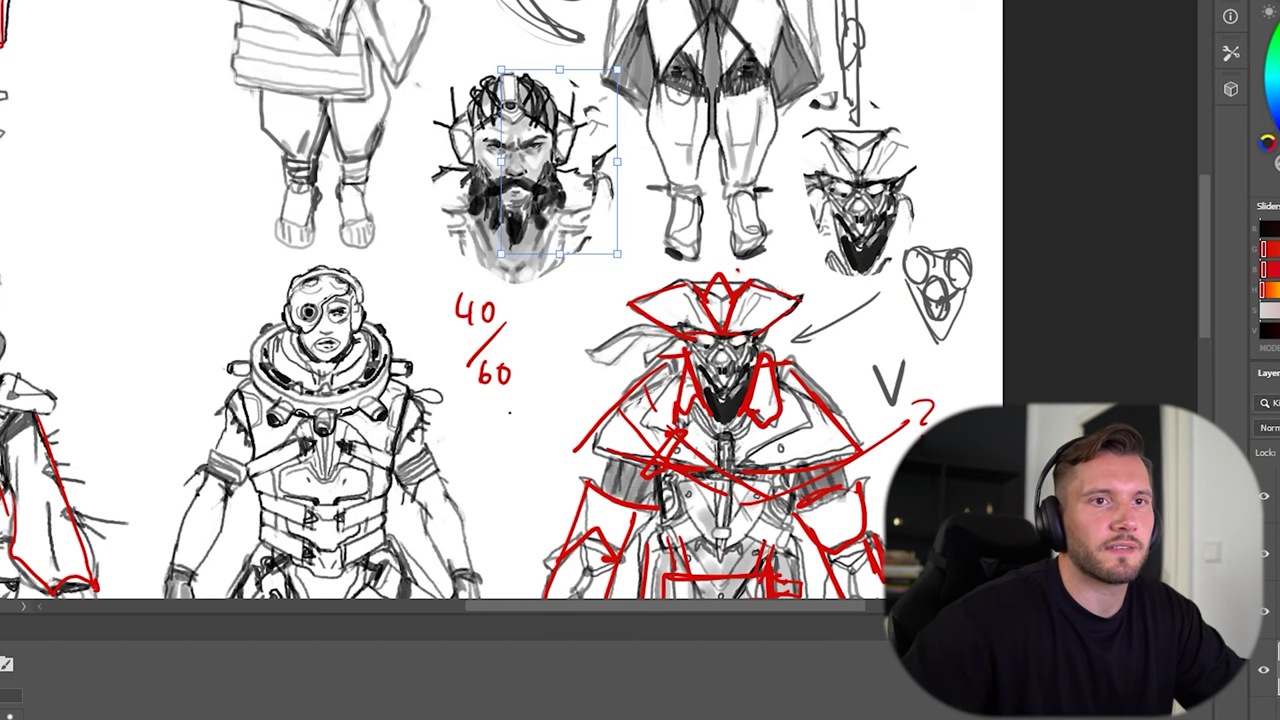
drag(1274, 597, 1274, 584)
drag(566, 160, 519, 133)
key(Return)
- Erase the hat from the overlaid mask to expose the hair, and transform the mask to fit the bearded head
key(e)
mouse_move(467, 92)
mouse_down()
mouse_move(522, 91)
mouse_move(470, 100)
mouse_move(437, 87)
mouse_move(532, 87)
mouse_up()
key([)
key(ctrl+t)
drag(553, 258, 552, 266)
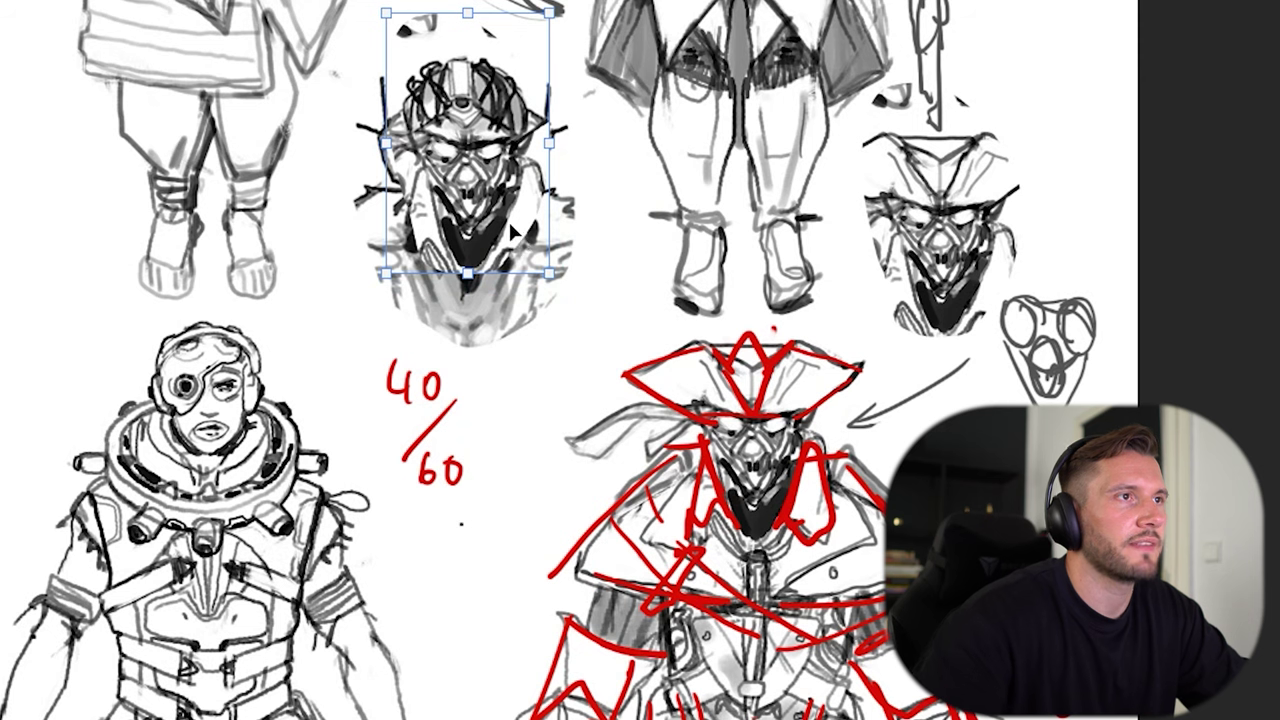
key(Return)
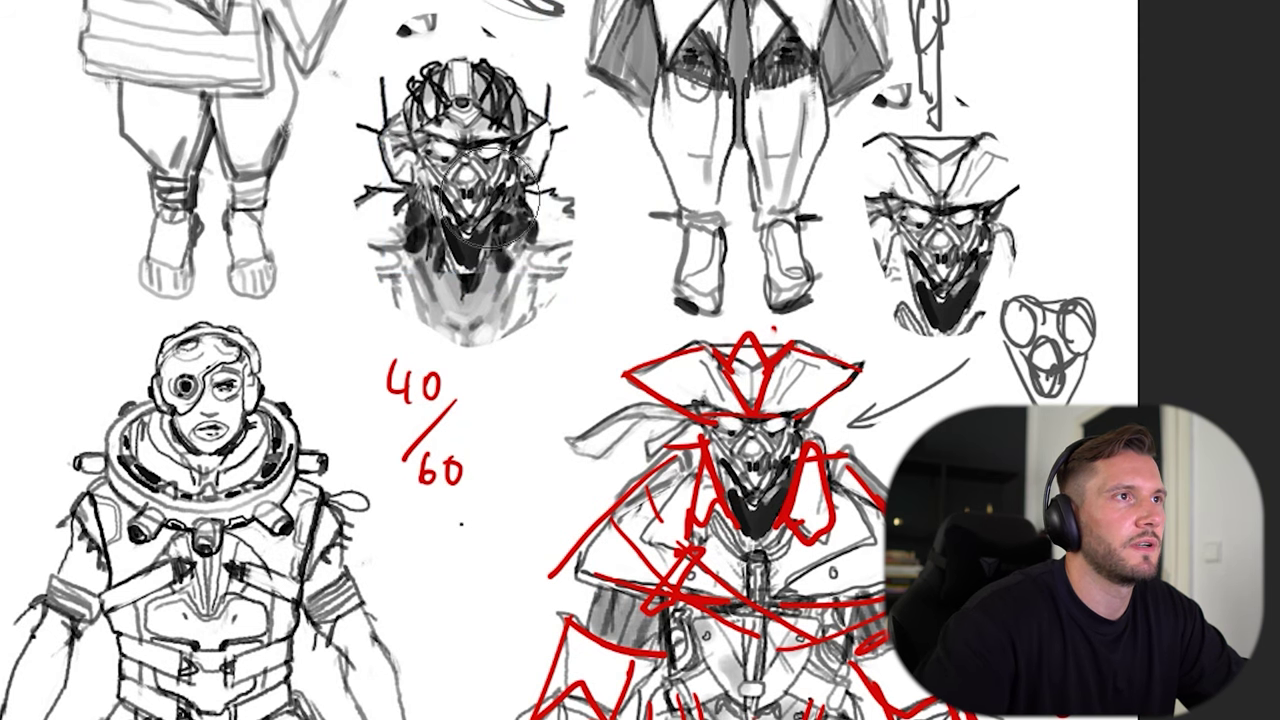
- Reposition the mask layer to line up with the bearded captain's face
key(v)
mouse_move(479, 180)
mouse_down()
mouse_move(476, 224)
mouse_move(475, 170)
mouse_up()
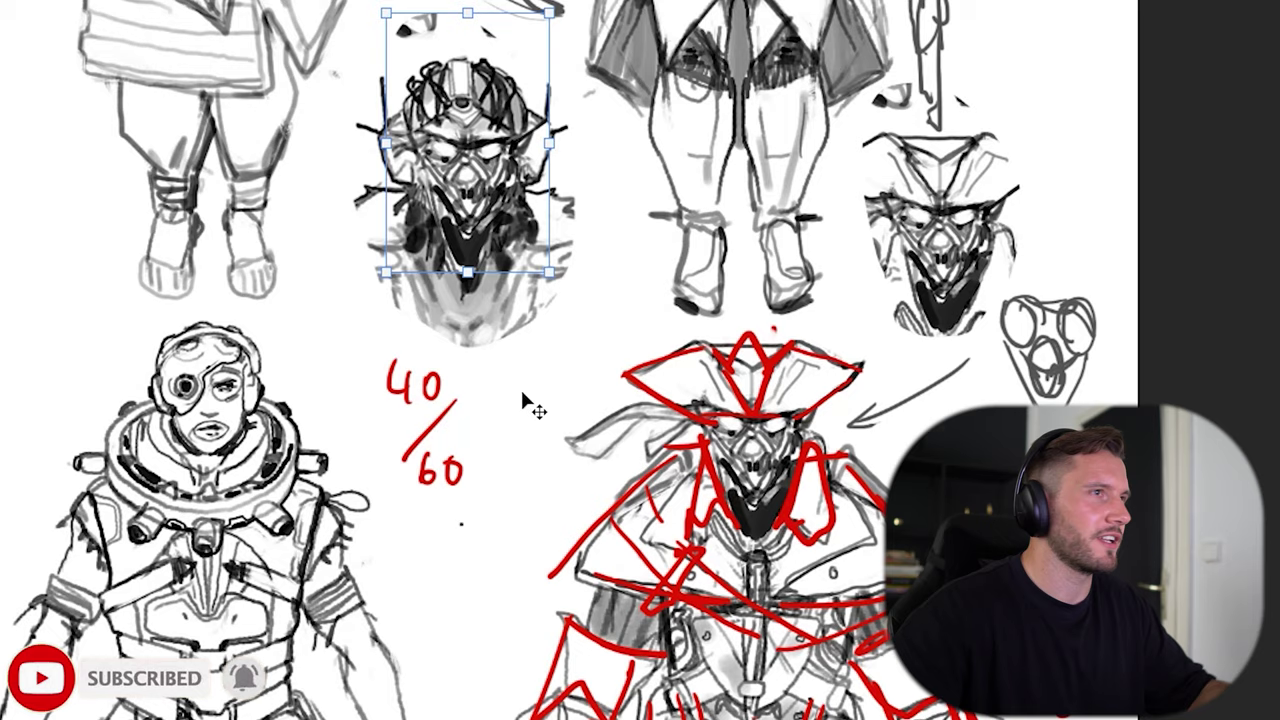
drag(494, 174, 494, 186)
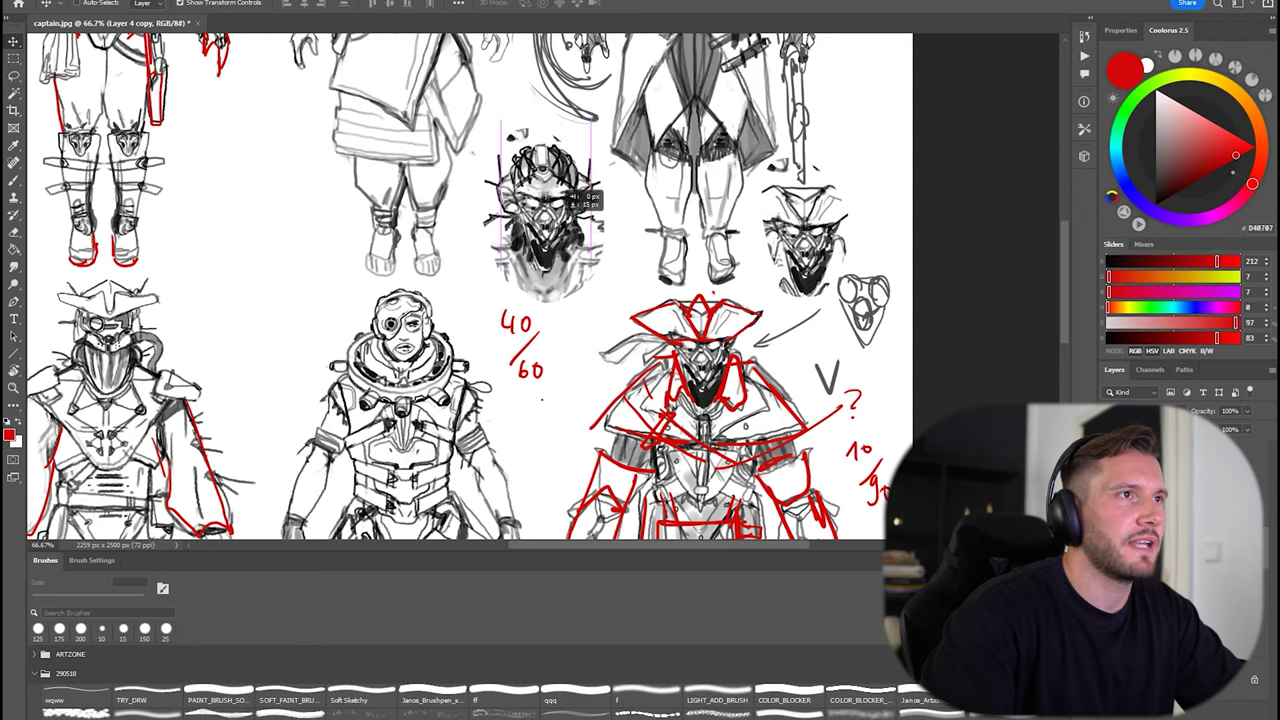
drag(557, 214, 557, 213)
- Erase the stray hat fragments above the mask and stretch the mask layer to about 104% height
key(e)
mouse_move(512, 122)
mouse_down()
mouse_move(552, 130)
mouse_move(546, 114)
mouse_up()
key(v)
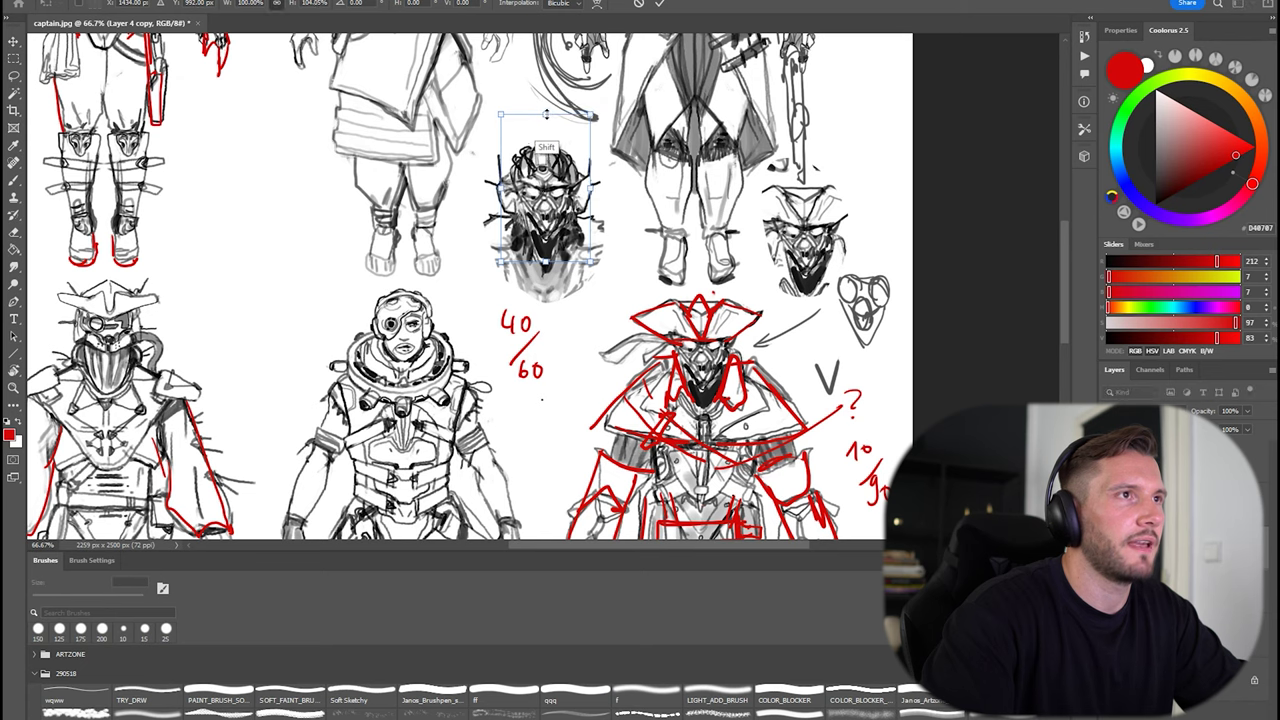
key(Return)
key(e)
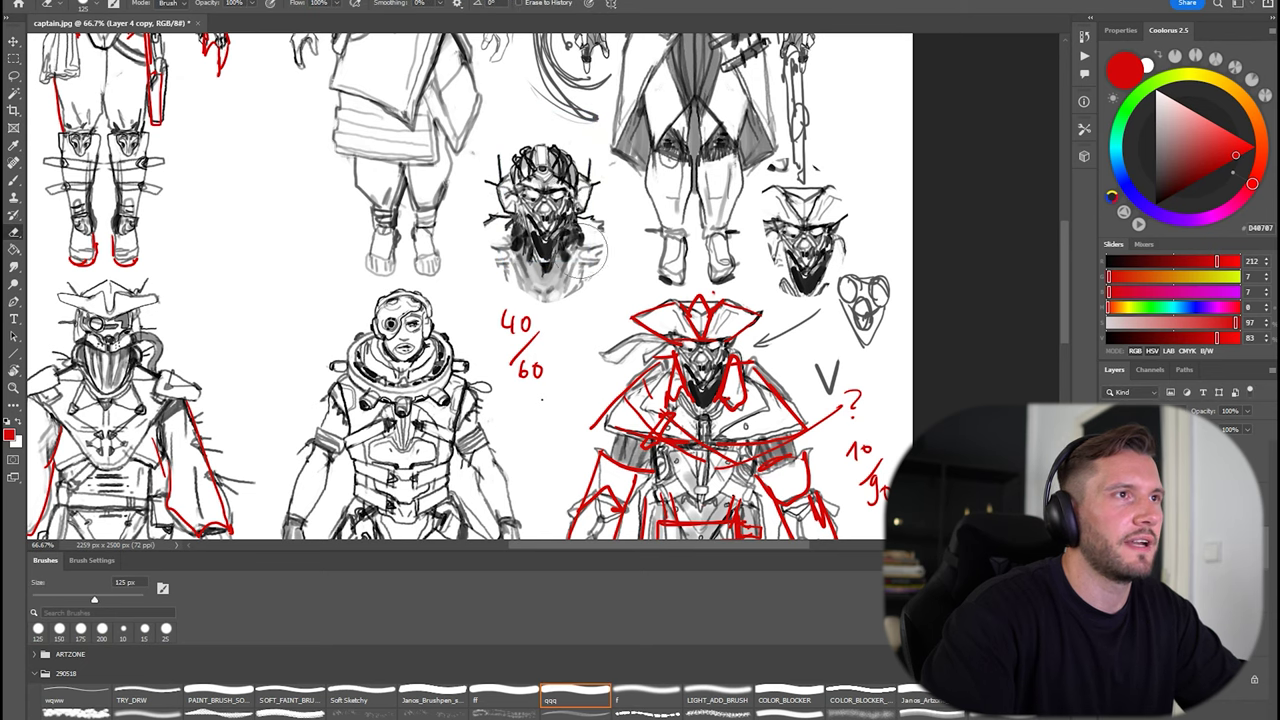
key(v)
mouse_move(546, 262)
mouse_down()
mouse_move(547, 280)
mouse_move(546, 269)
mouse_up()
key(Return)
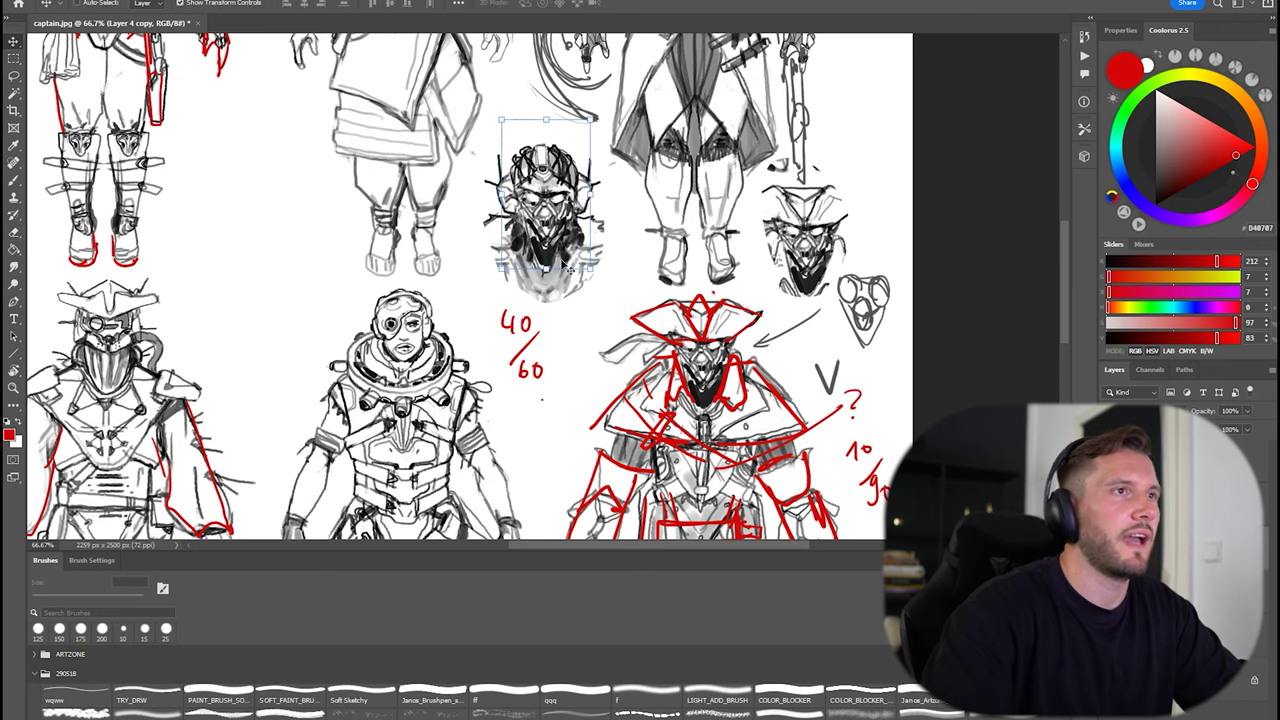
- Reduce the brush to 8 px and sketch a red tricorn hat with a central crest over the fur-collared captain's head
key(b)
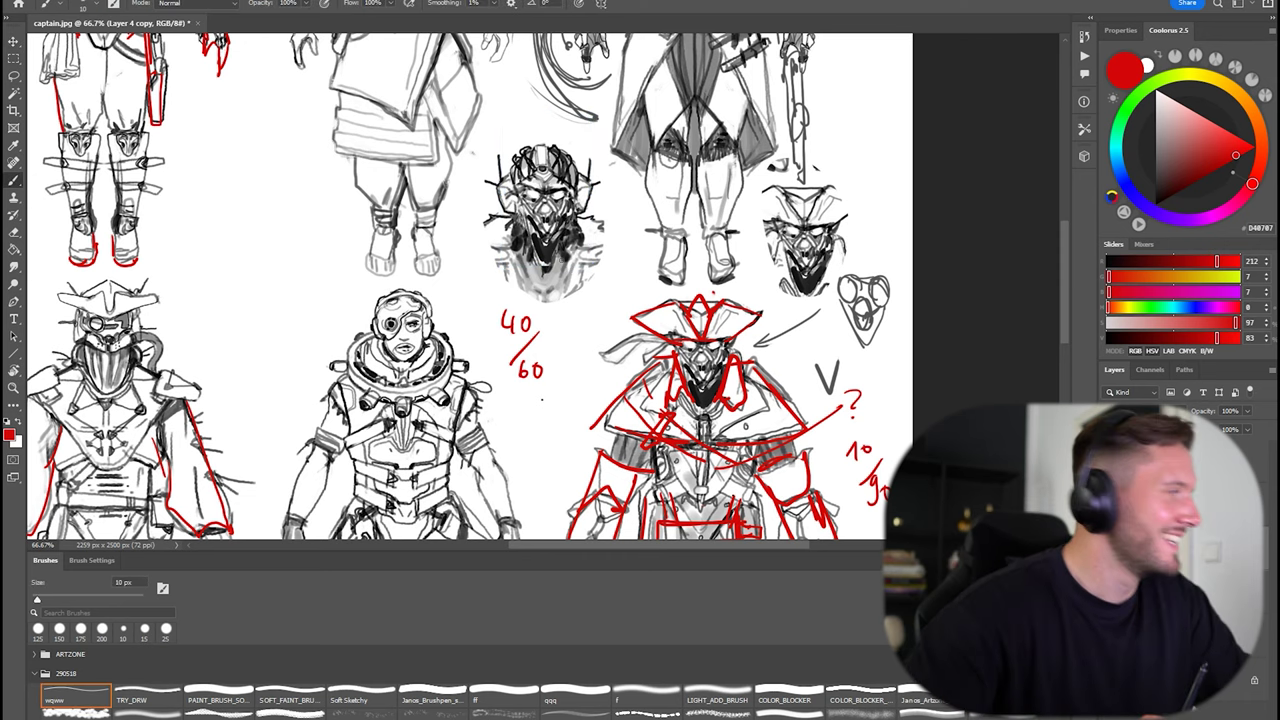
drag(596, 291, 596, 323)
drag(645, 156, 640, 292)
ctrl+click(631, 93)
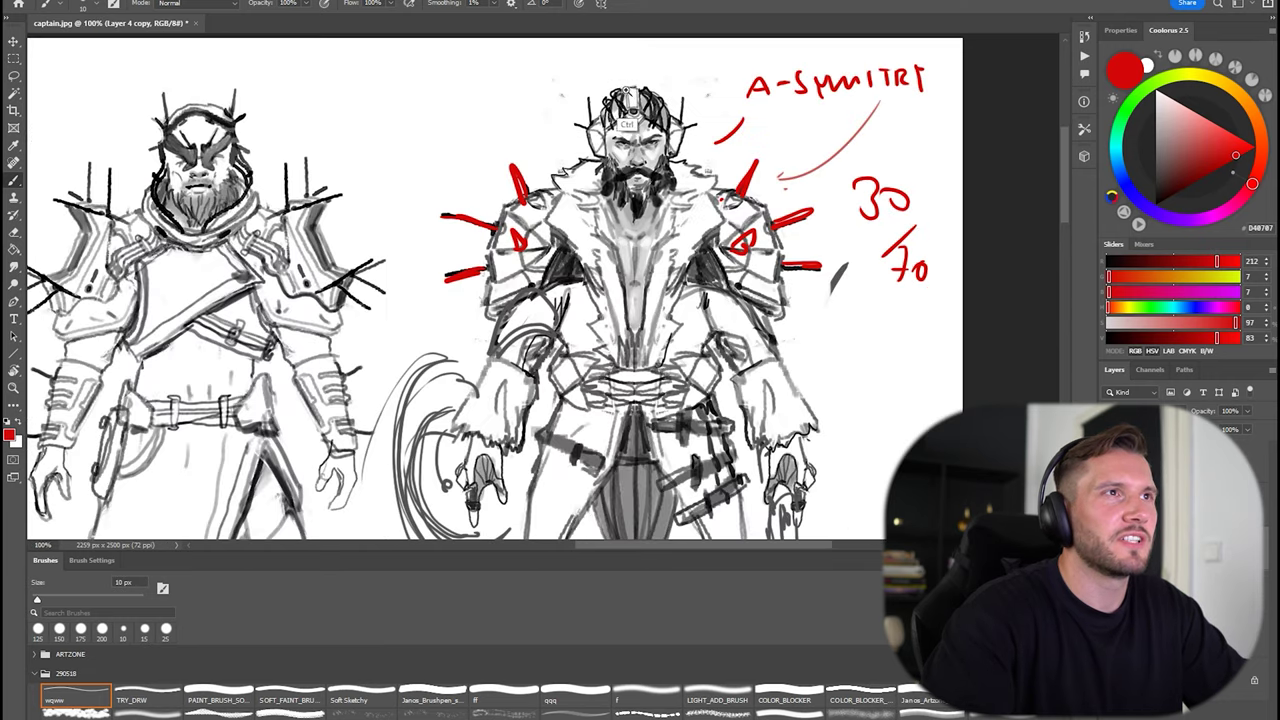
key(ctrl+plus)
key(bracketleft)
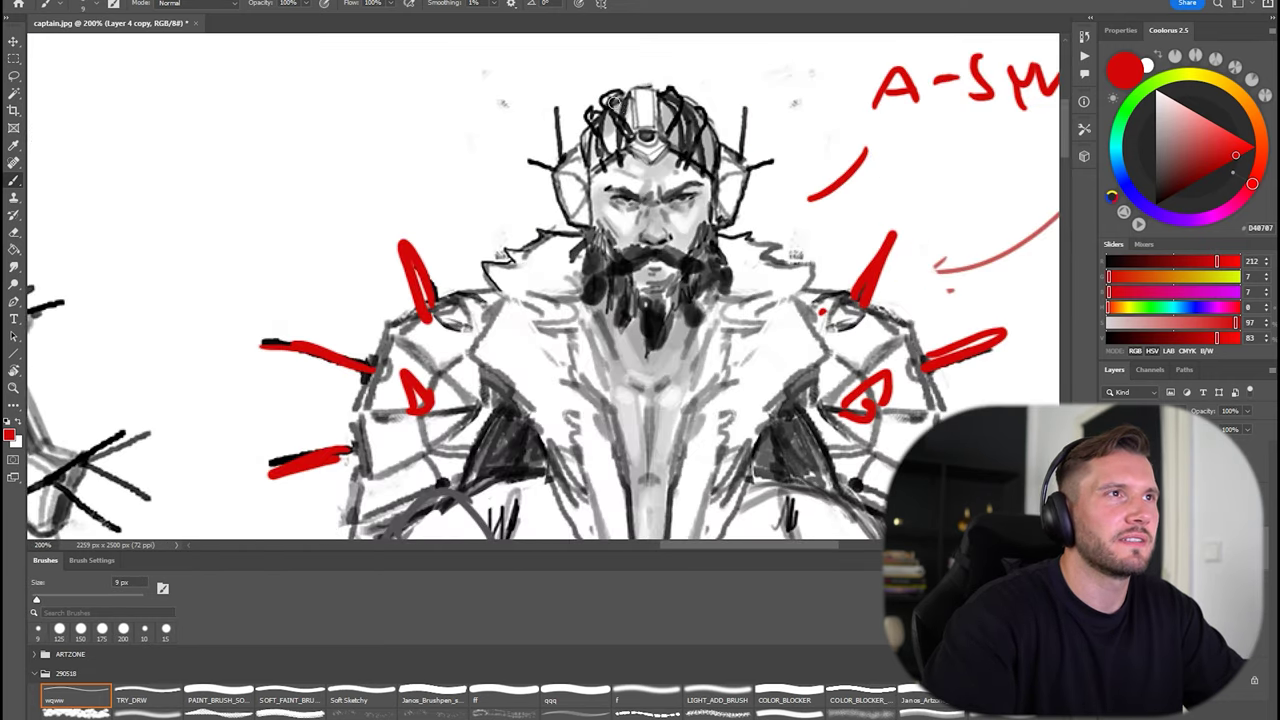
alt+click(698, 187)
alt+click(698, 187)
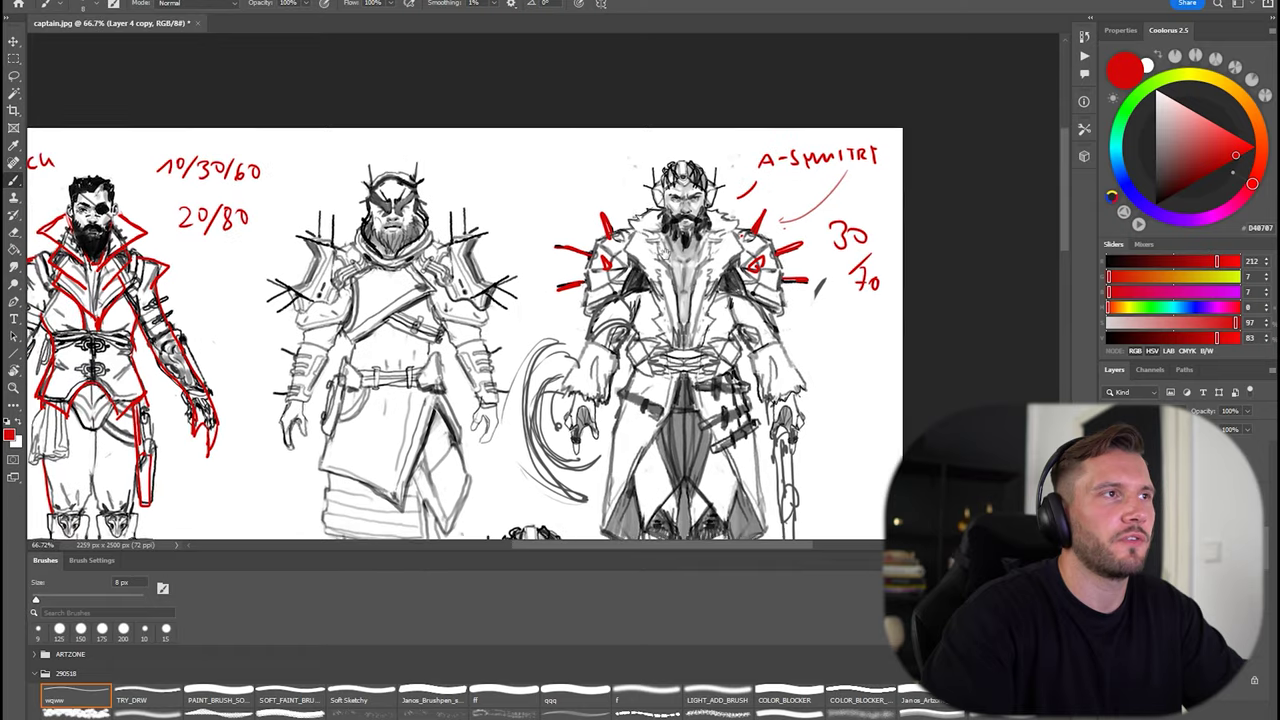
drag(642, 273, 642, 223)
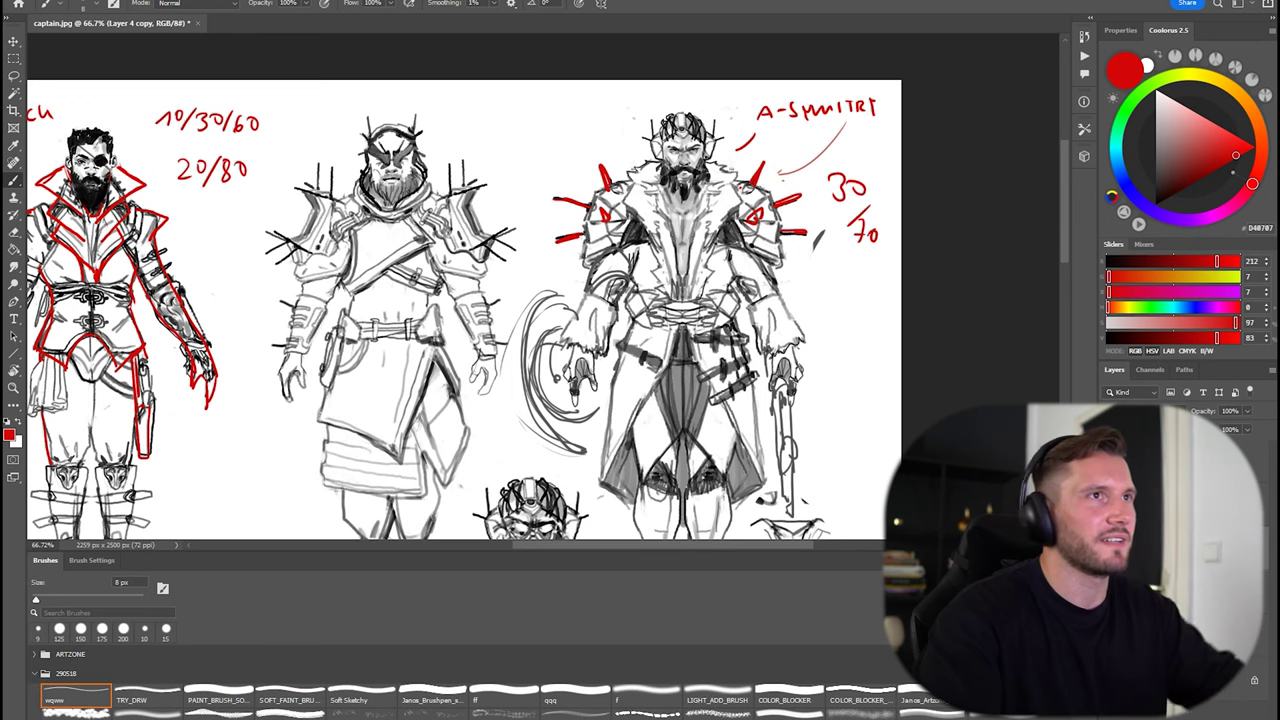
key(ctrl+1)
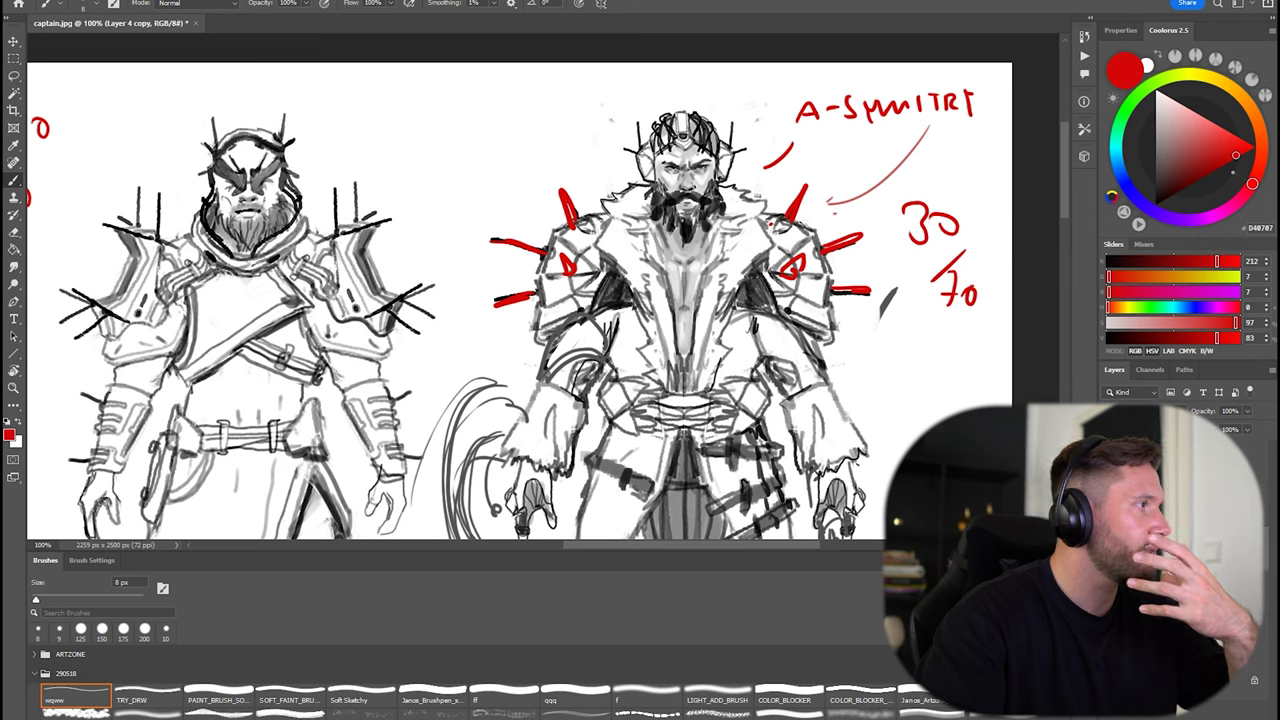
mouse_move(677, 126)
mouse_down()
mouse_move(674, 98)
mouse_move(688, 96)
mouse_move(614, 124)
mouse_move(646, 153)
mouse_up()
key(ctrl+z)
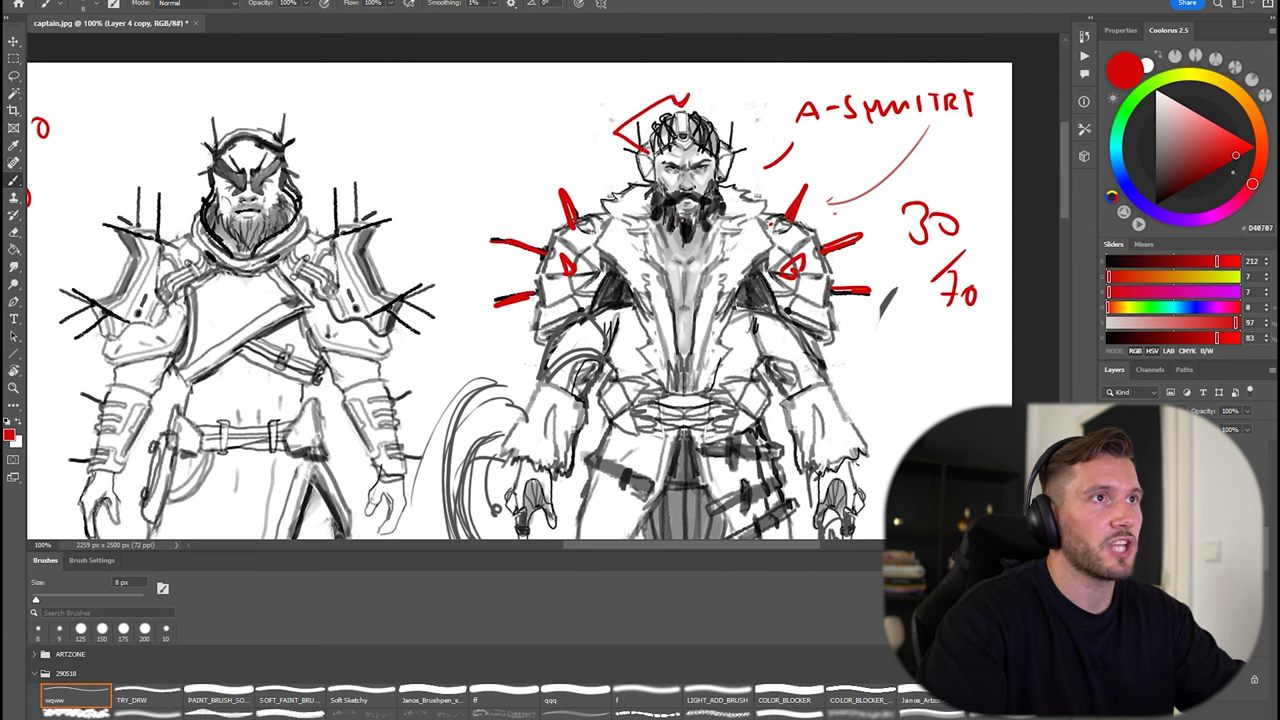
drag(677, 98, 685, 135)
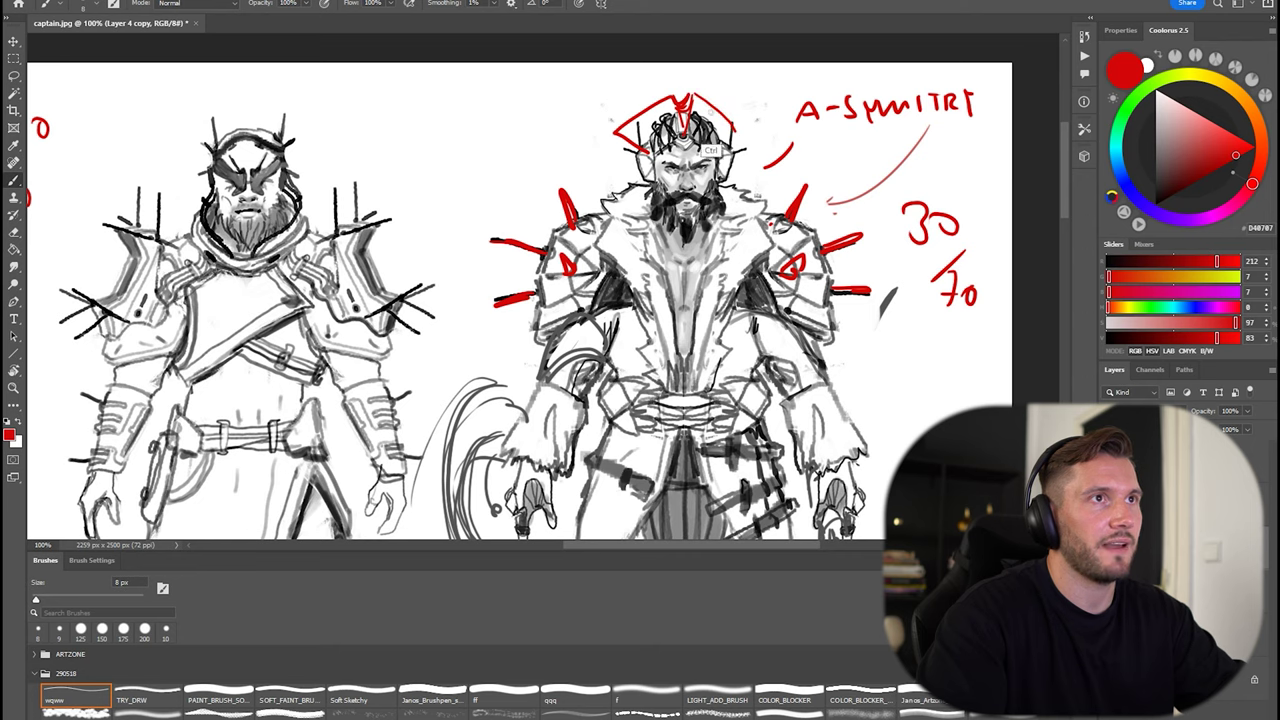